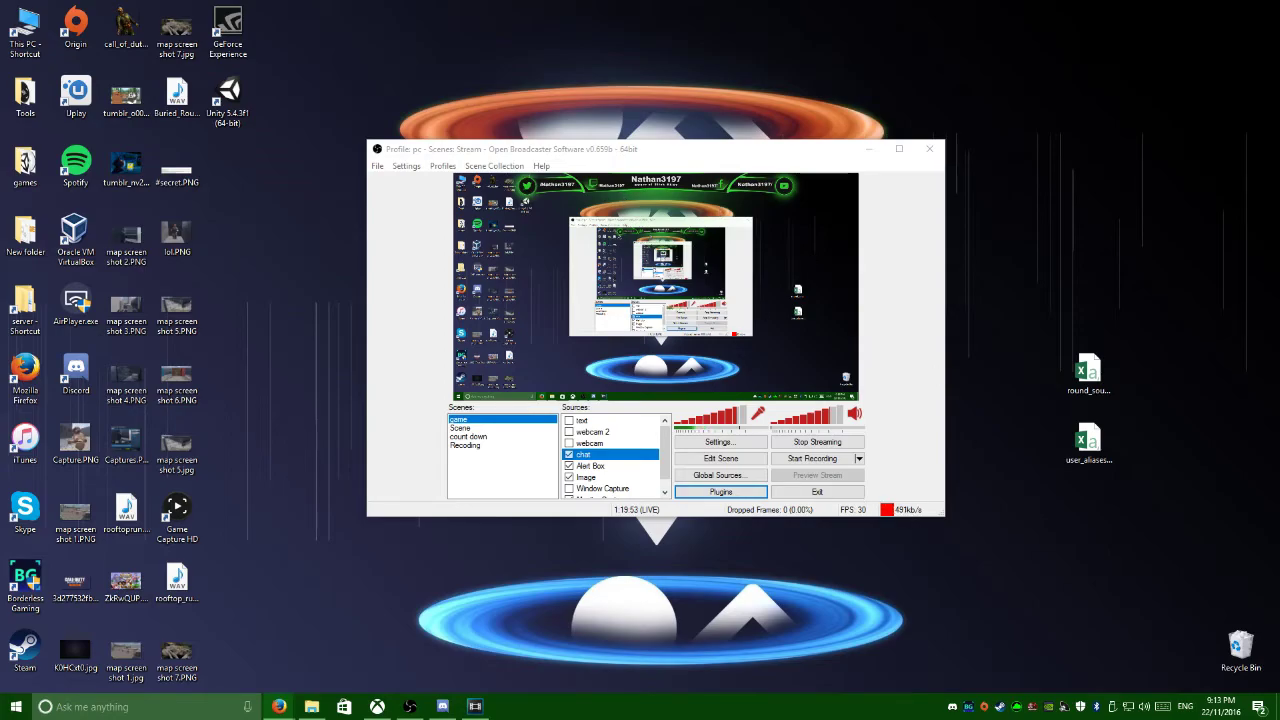
key("alt+Tab")
key("super+d")
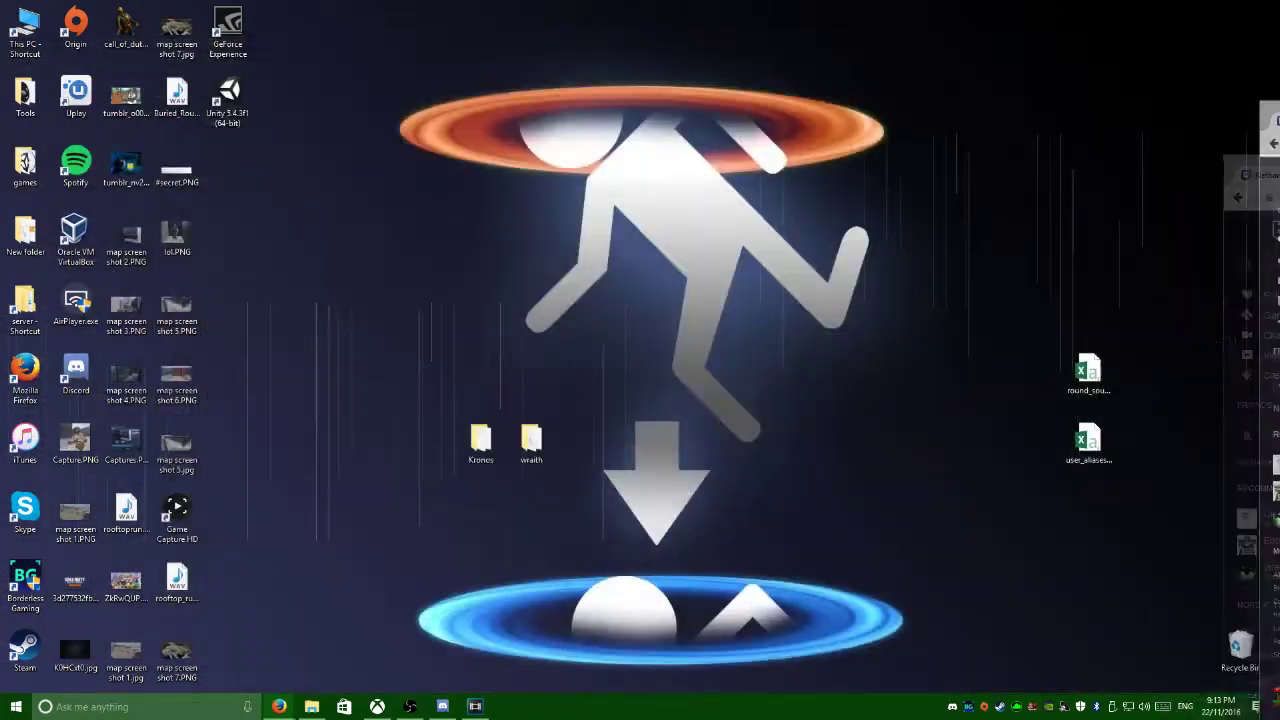
left_click(411, 706)
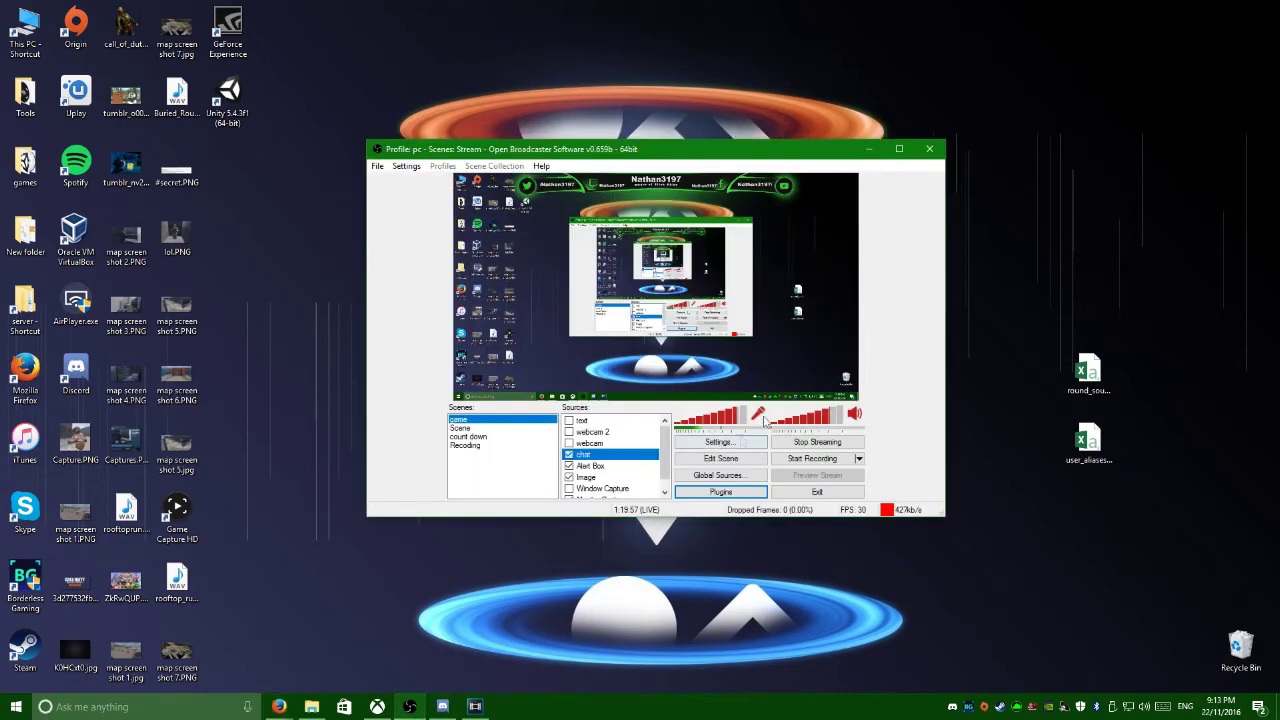
scroll(598, 446, "down", 1)
right_click(598, 444)
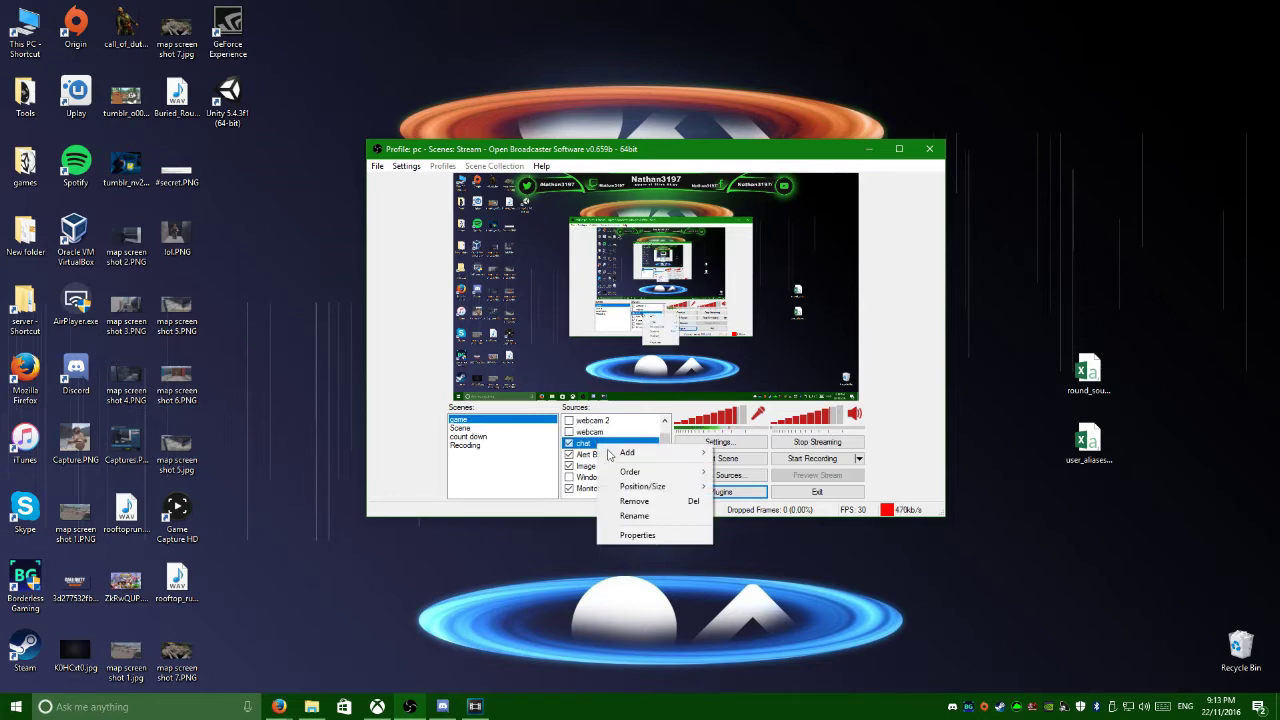
left_click(635, 535)
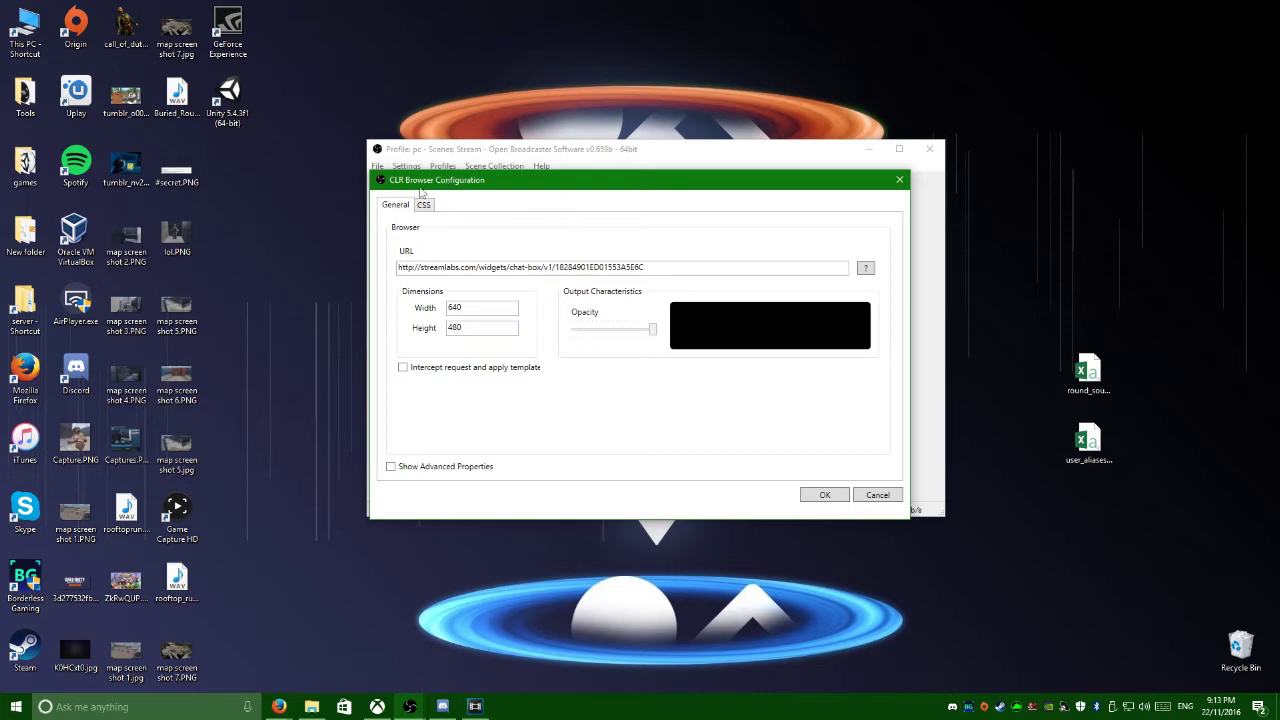
left_click(866, 500)
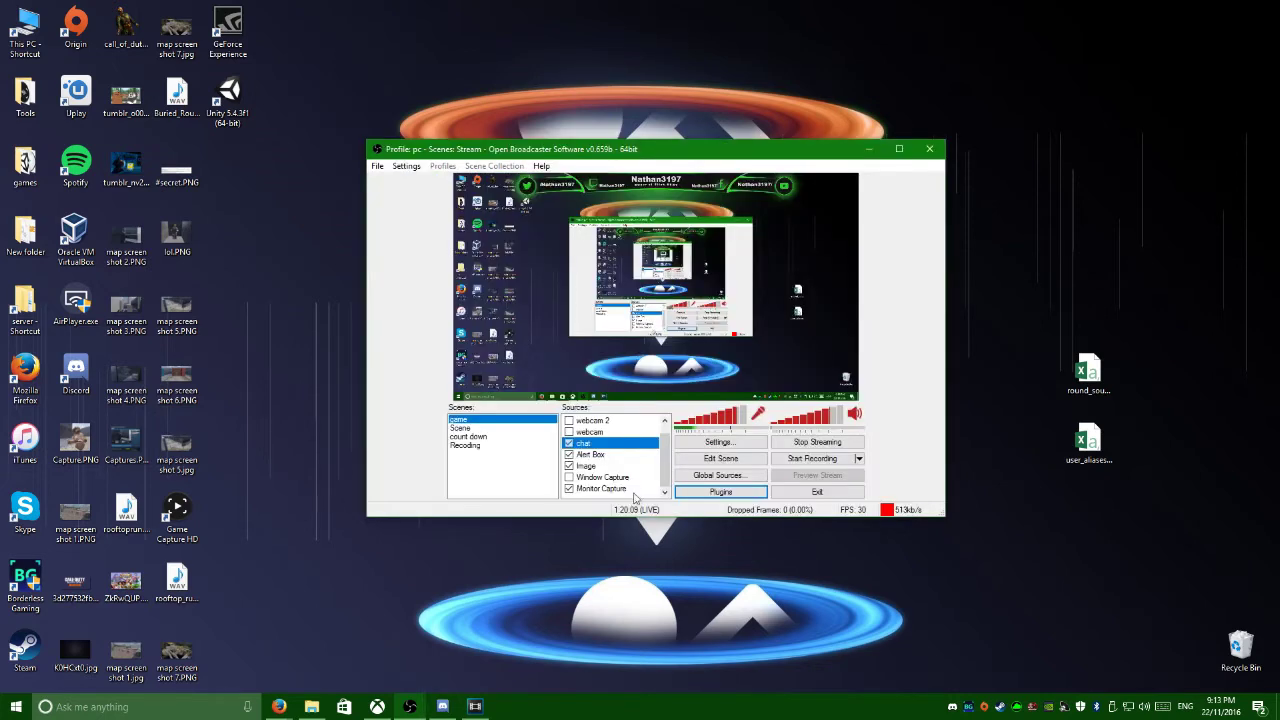
Step: In the Encoding settings, re-enter and confirm a Max Bitrate of 1000
left_click(722, 444)
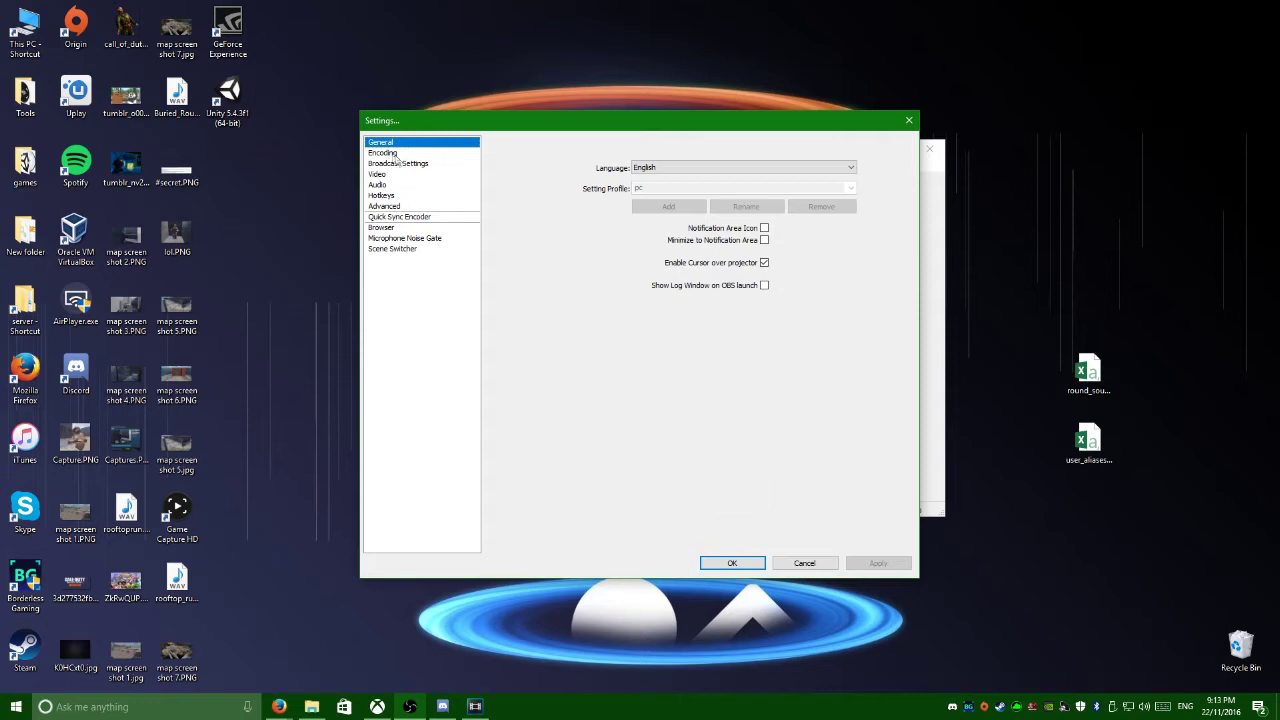
left_click(388, 153)
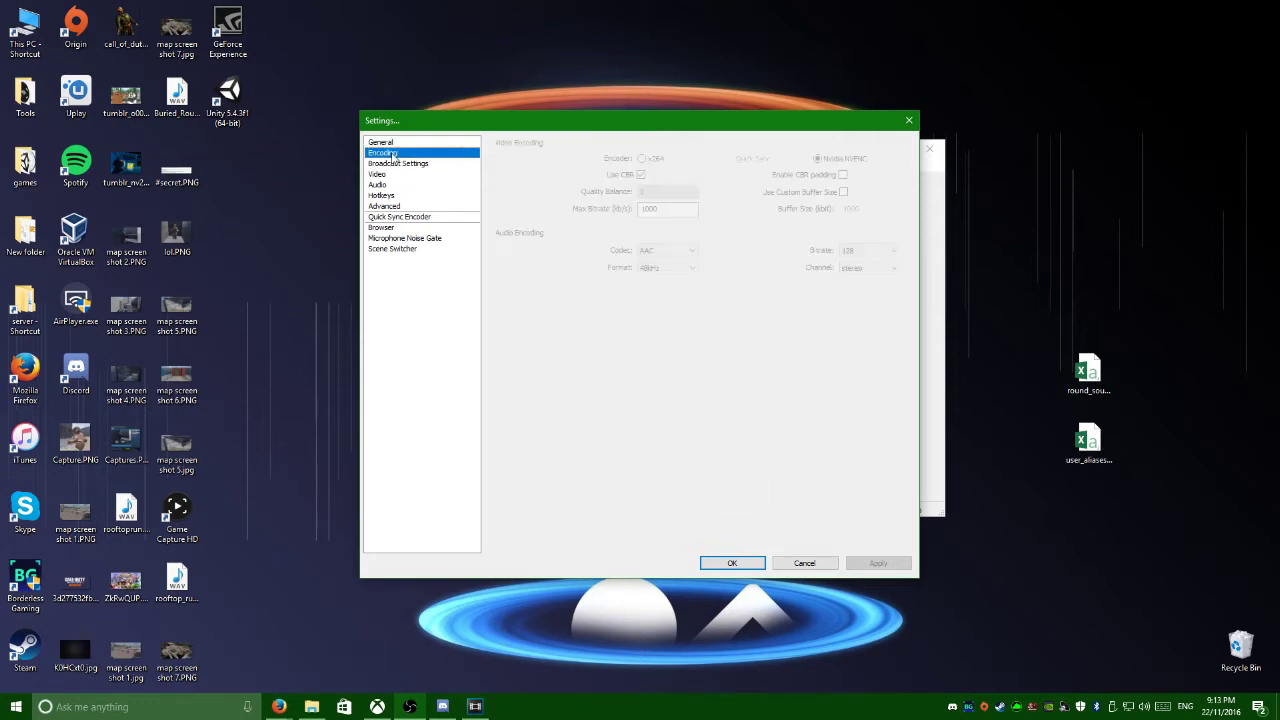
double_click(674, 212)
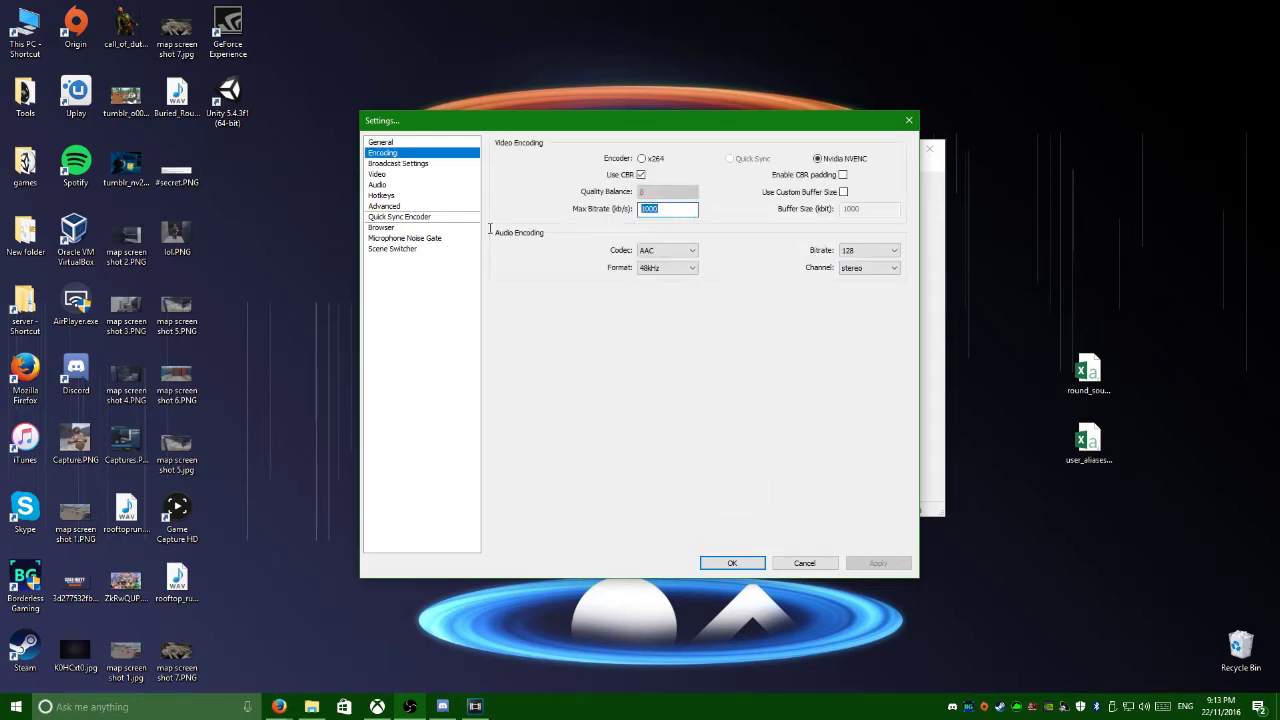
type("1000")
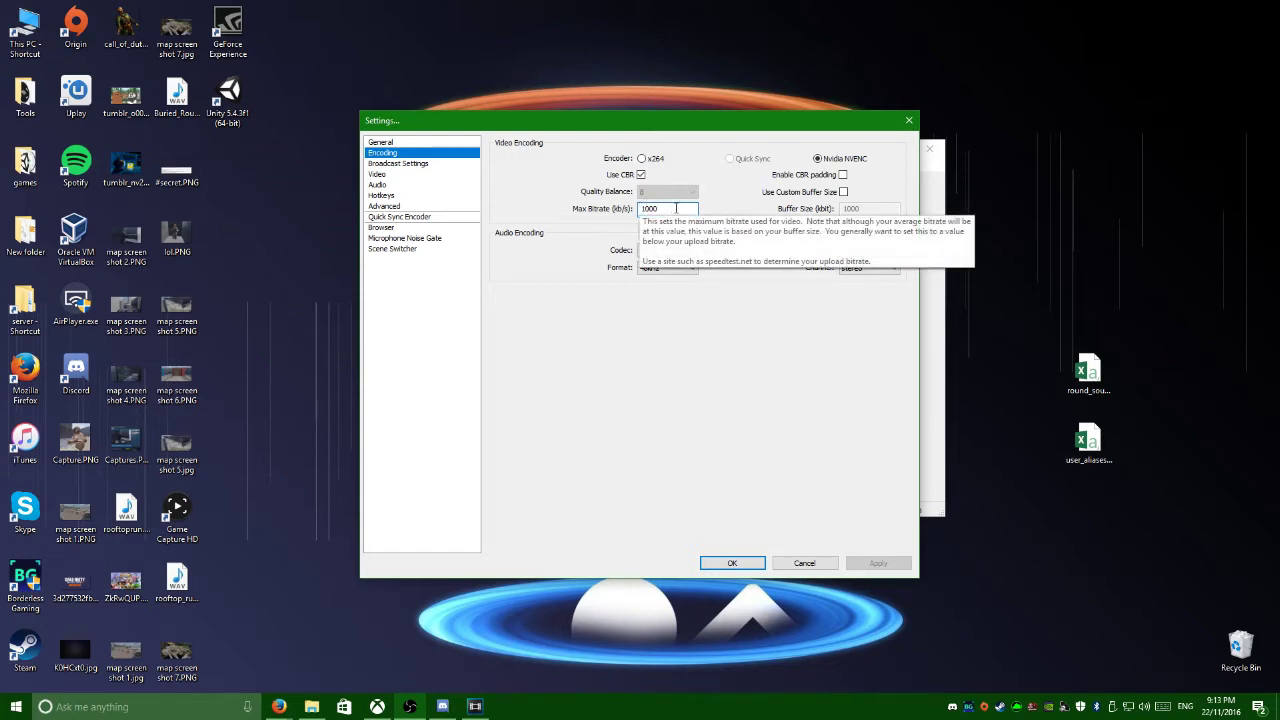
left_click_drag(675, 210, 642, 212)
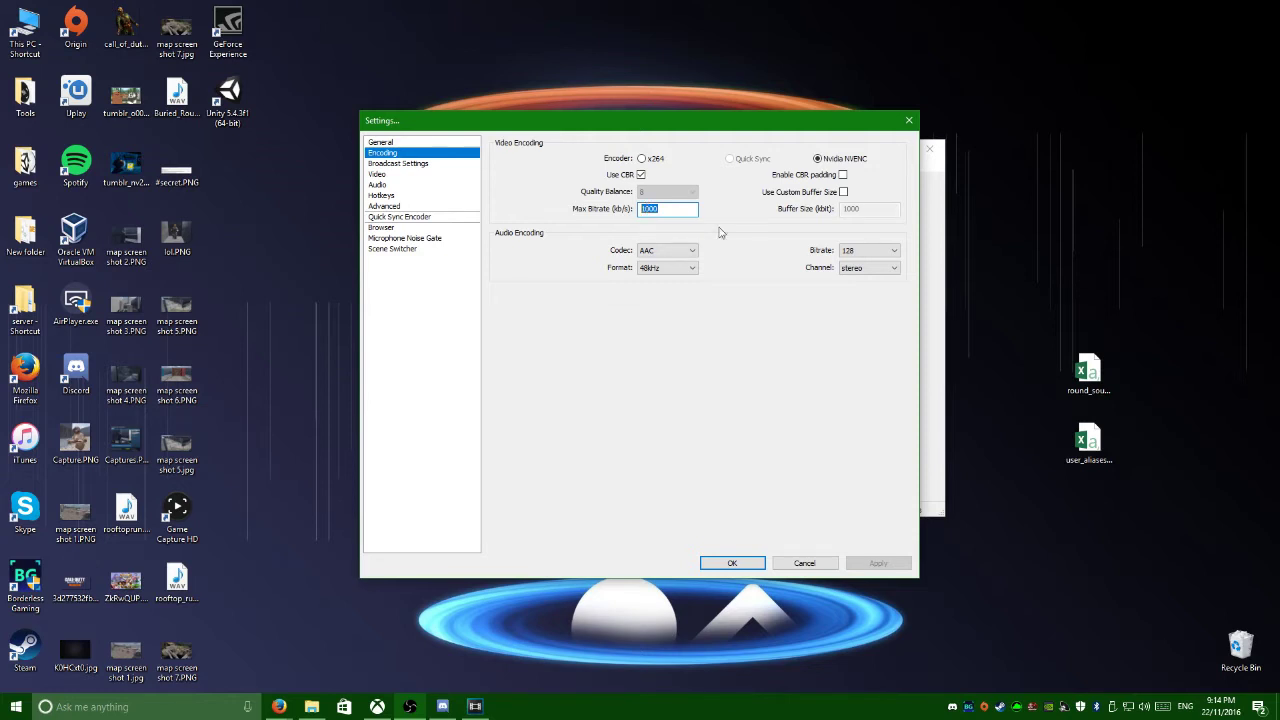
double_click(674, 208)
left_click(682, 213)
double_click(656, 212)
Step: Check the Broadcast Settings auto-reconnect timeout and delay, then view the 1920x1080, 30 FPS Video settings
left_click(405, 166)
key("Tab")
key("Tab")
key("Tab")
double_click(648, 242)
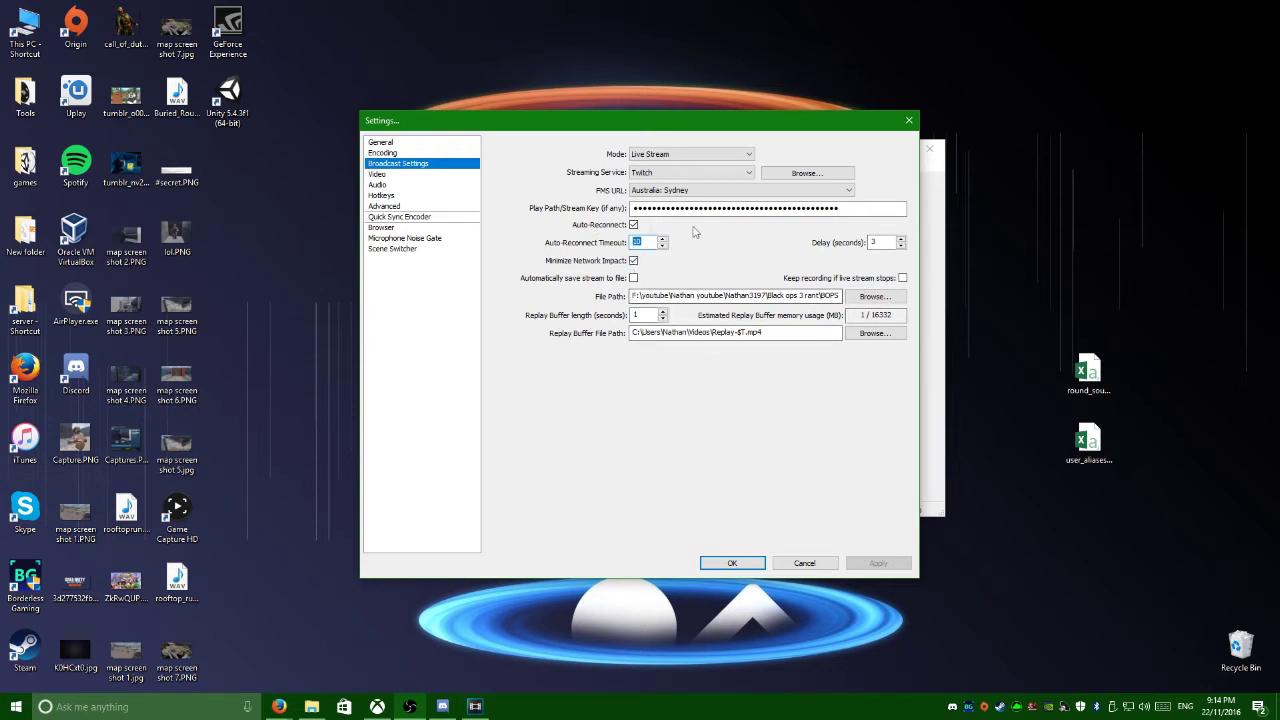
left_click(404, 175)
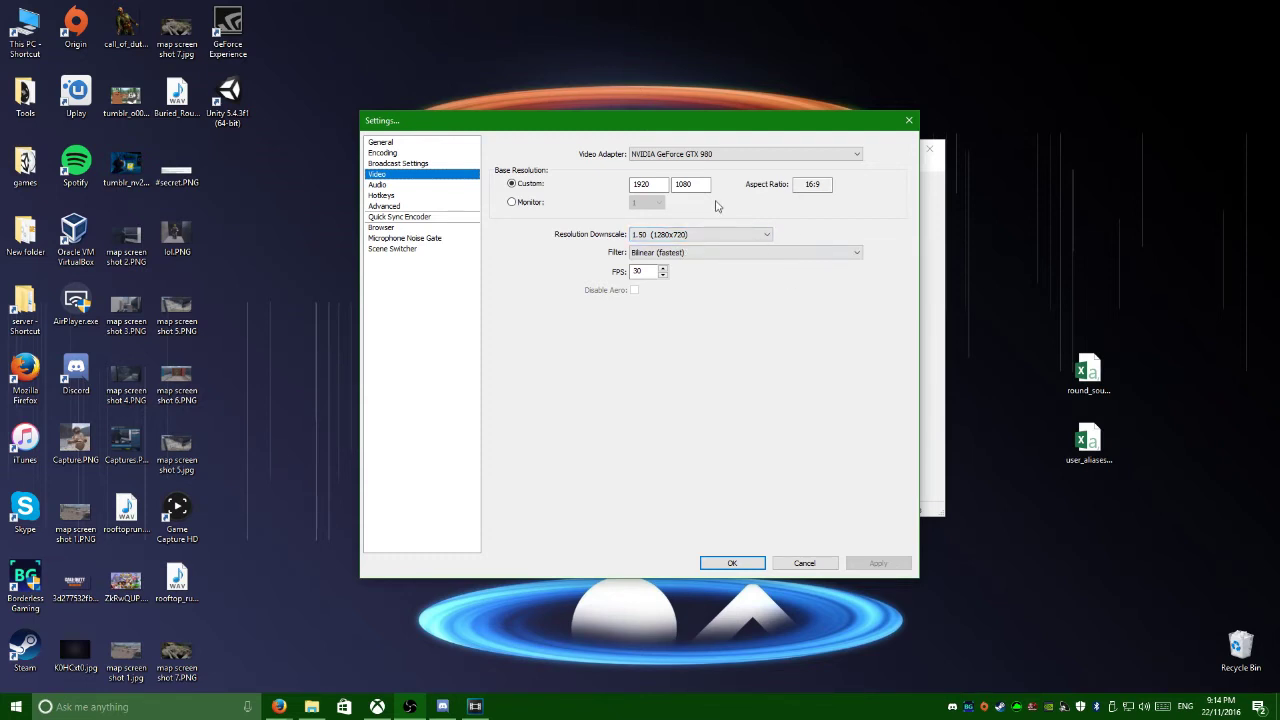
left_click(671, 255)
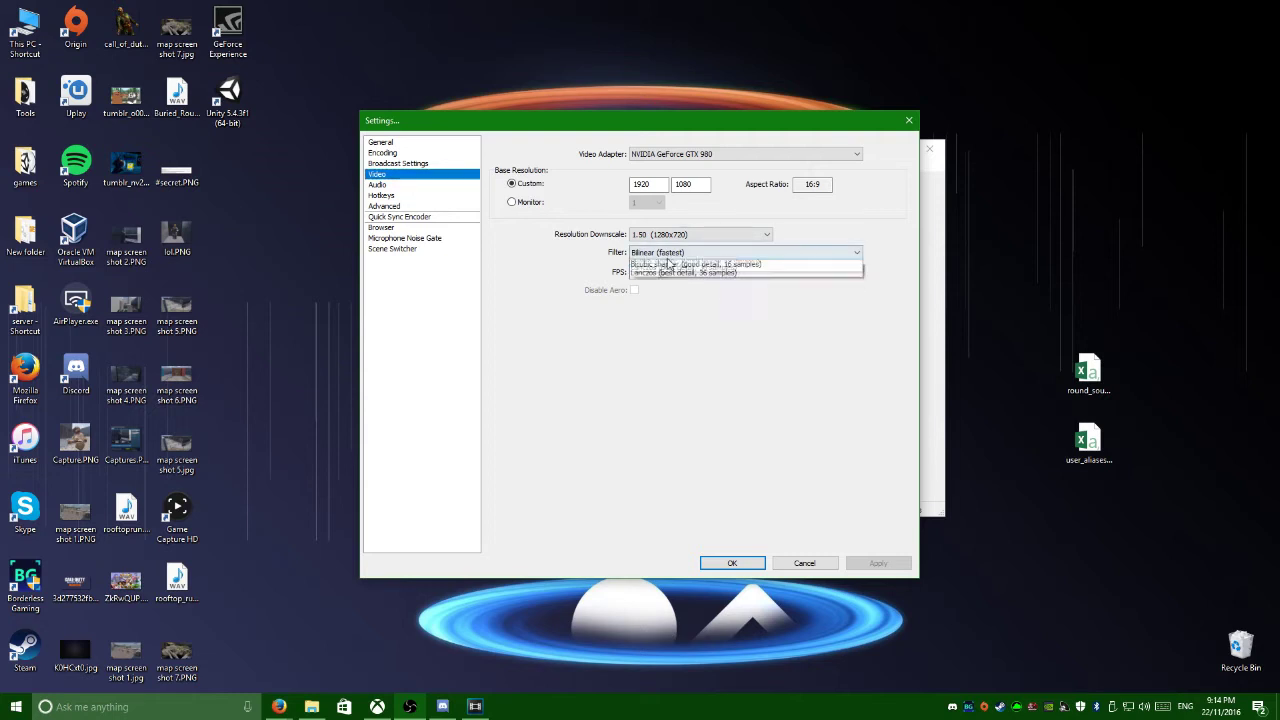
left_click(560, 271)
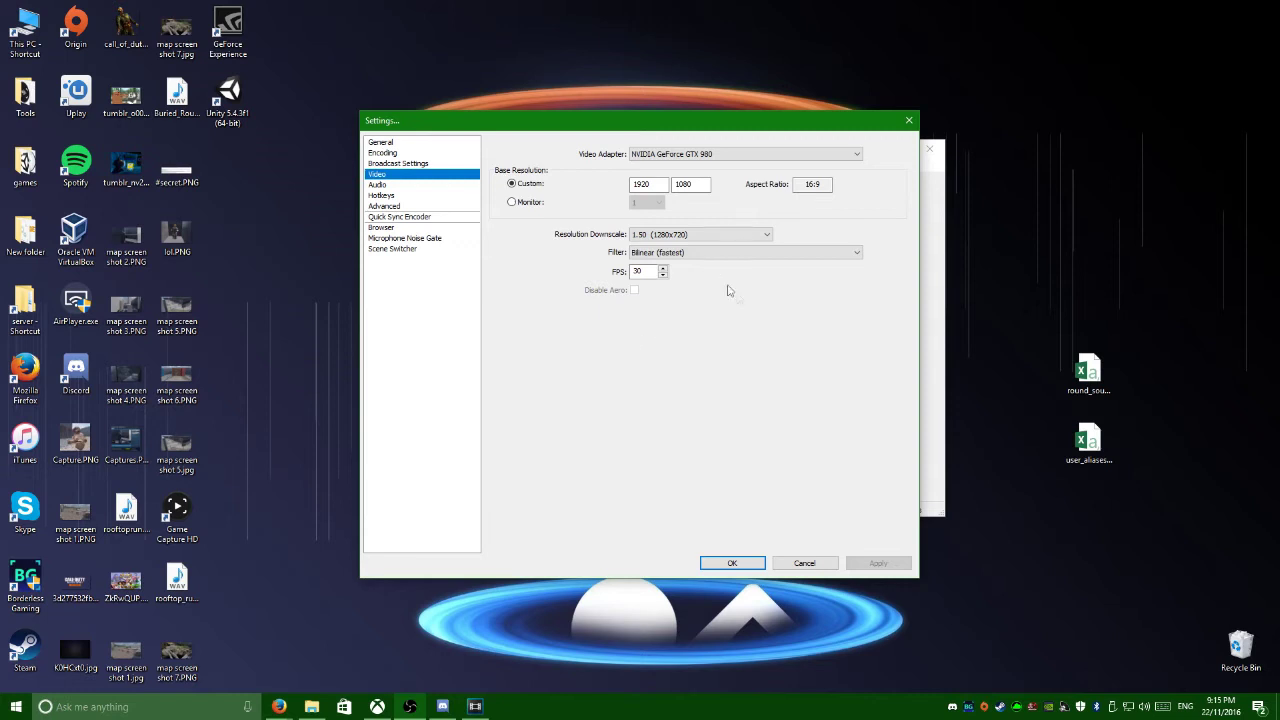
Step: Look over the Audio, Hotkeys, Advanced and Quick Sync Encoder settings pages
left_click(381, 186)
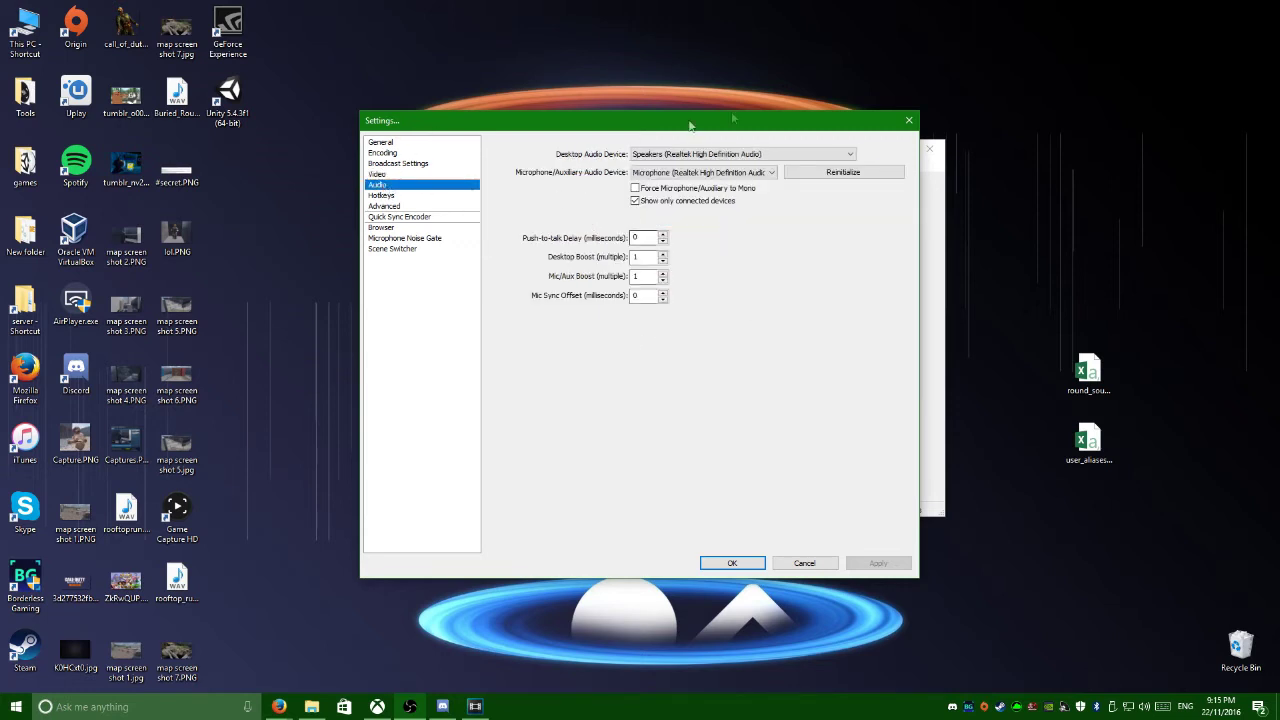
left_click(400, 196)
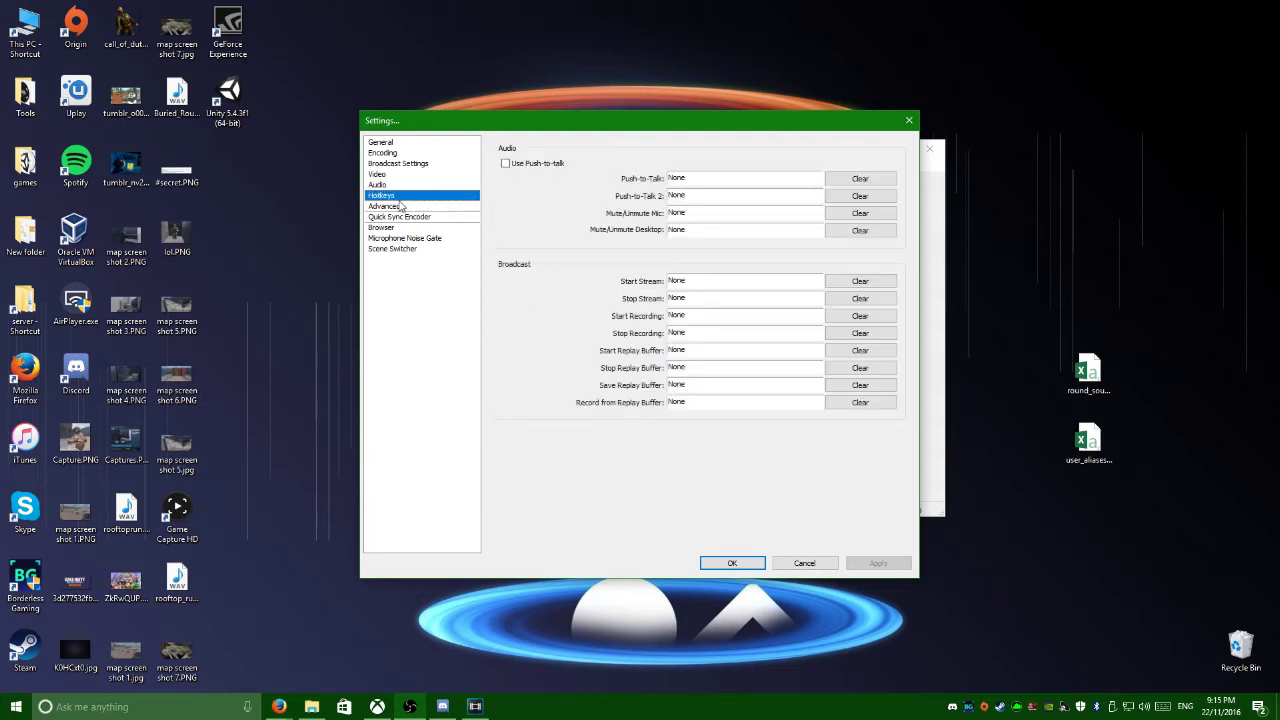
left_click(404, 206)
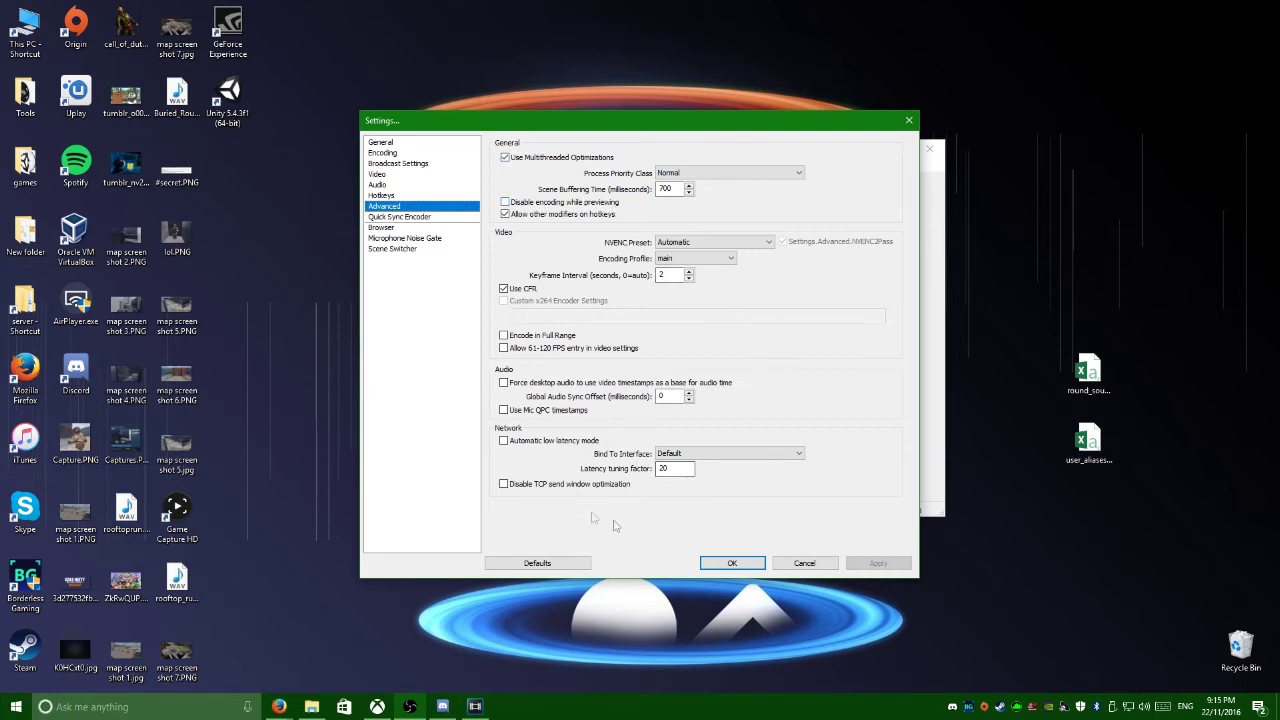
left_click(424, 218)
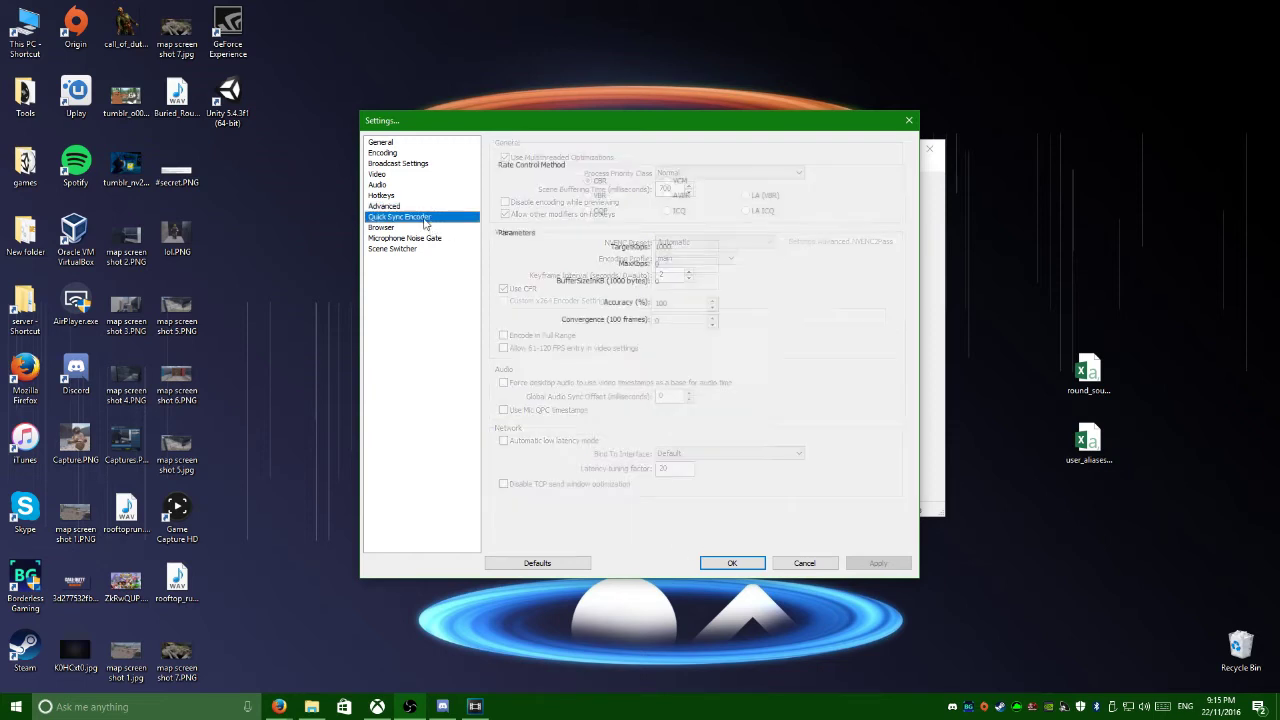
Step: Check the Browser, Microphone Noise Gate and Scene Switcher pages, then accept and close Settings
left_click(388, 228)
left_click(400, 238)
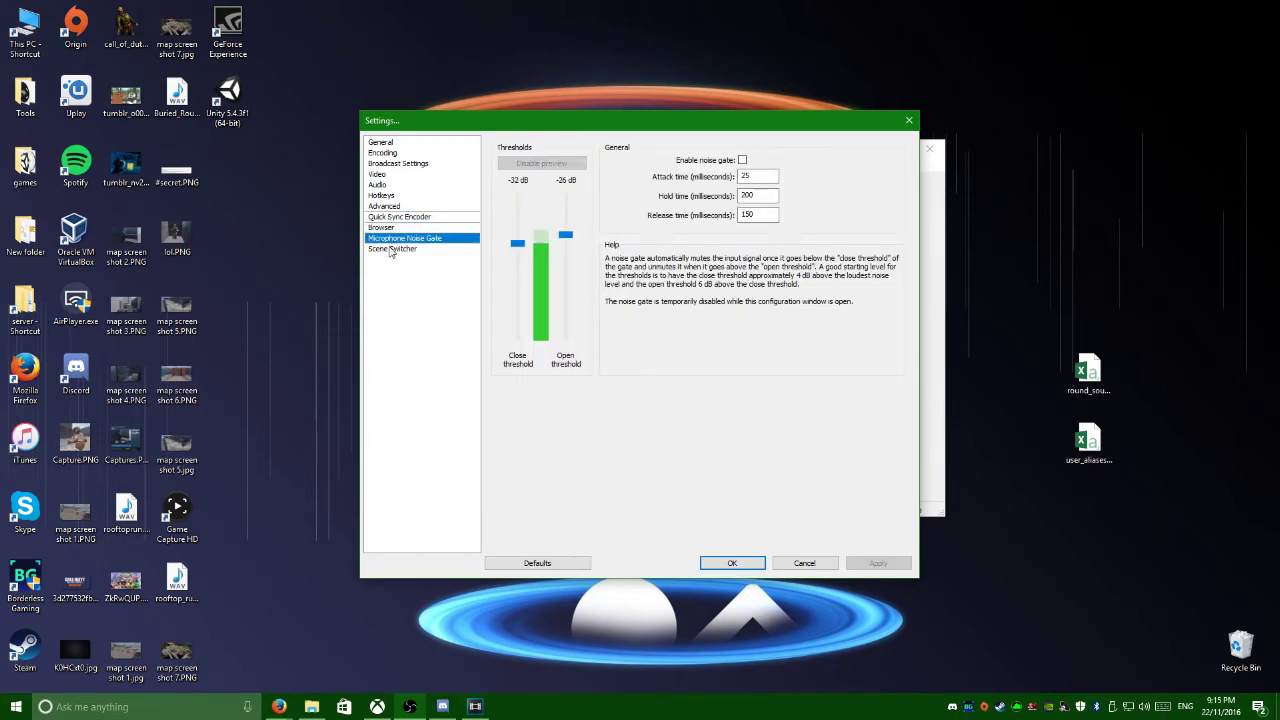
left_click(406, 249)
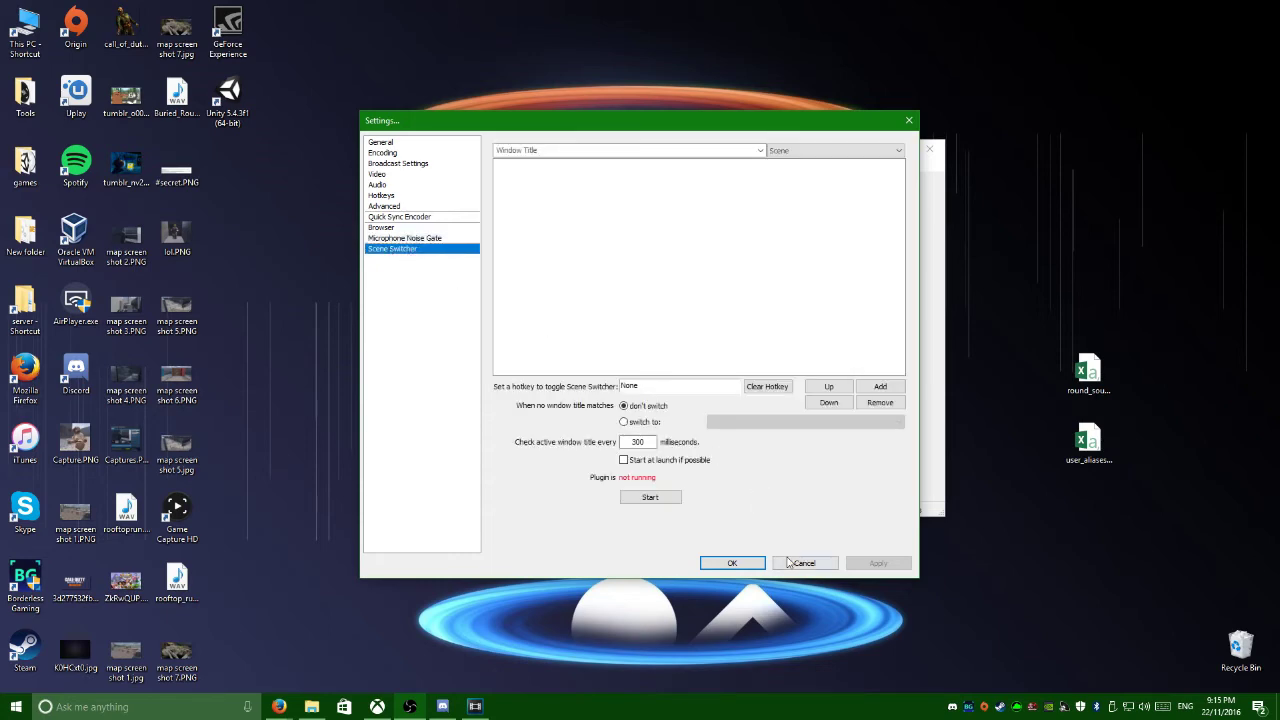
left_click(733, 562)
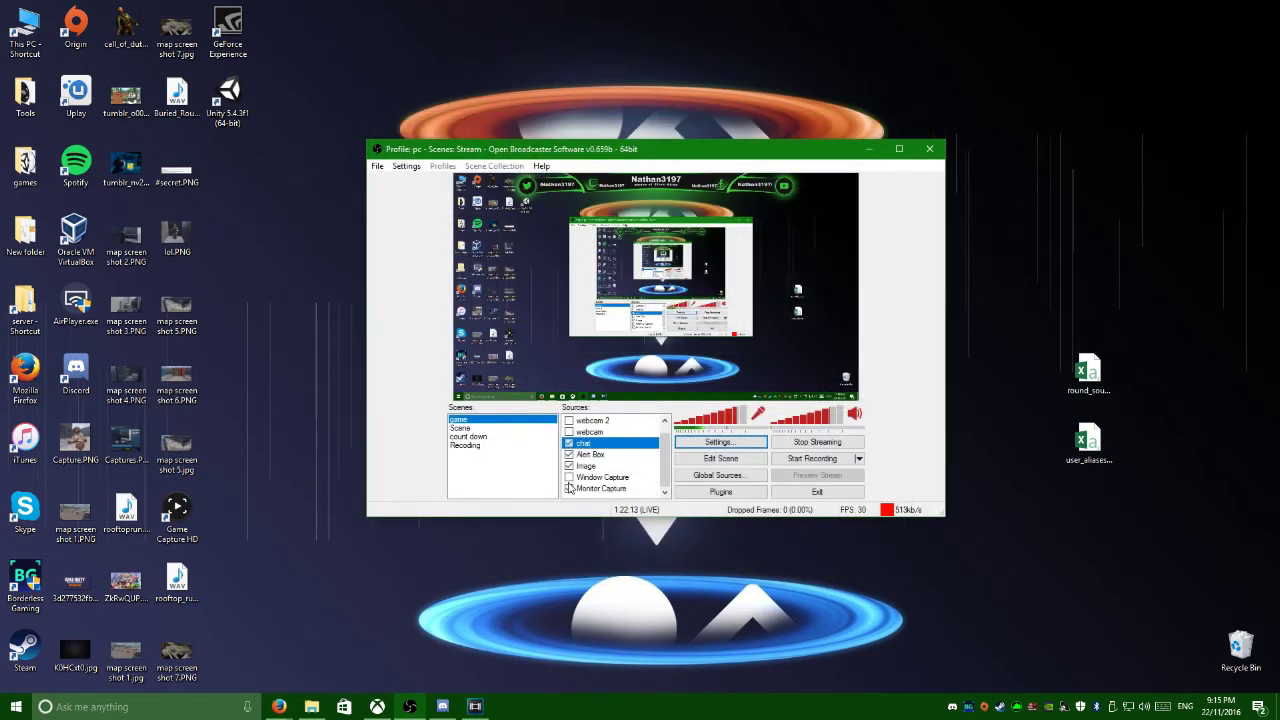